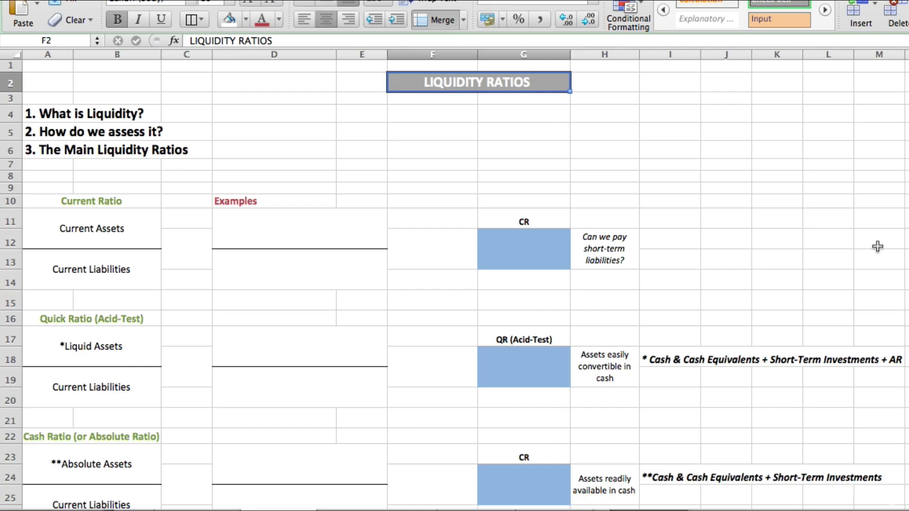
Step: Walk through the balance sheet's Cash line, Current Asset heading and Current Liabilities heading
scroll(878, 247, "down", 10)
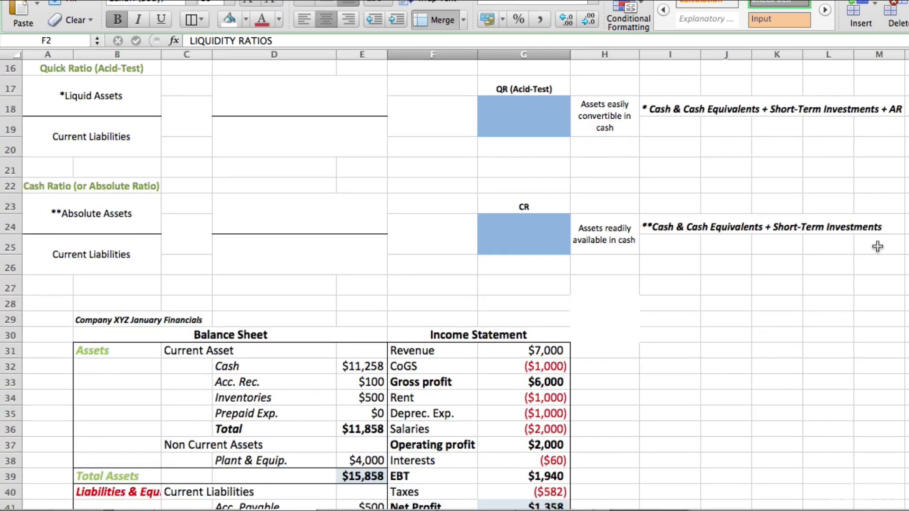
scroll(878, 247, "down", 3)
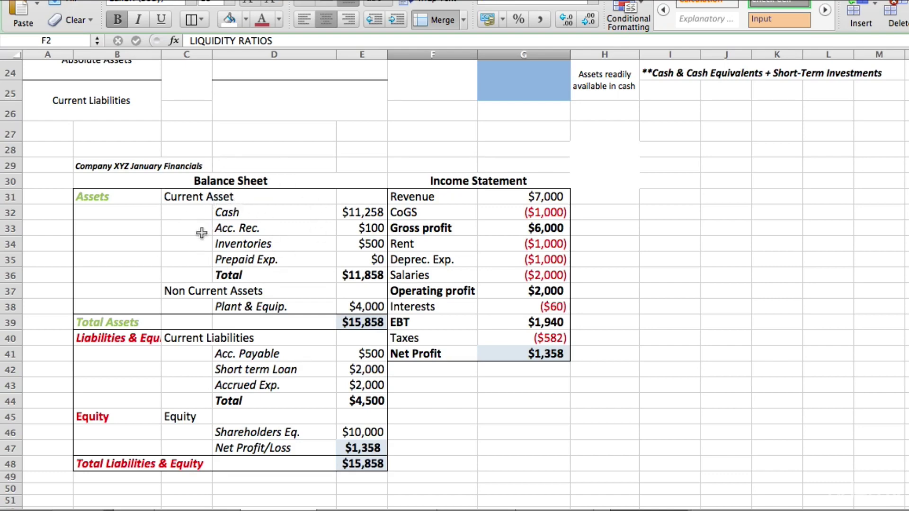
left_click(203, 216)
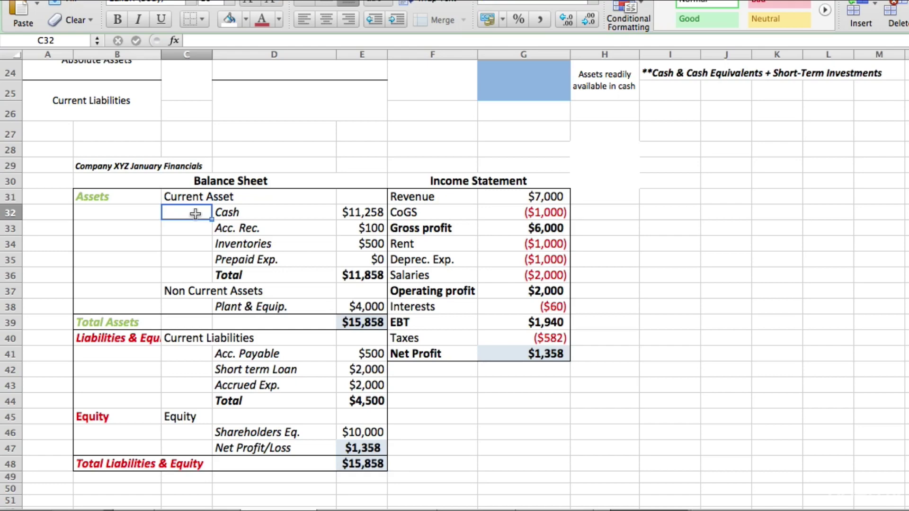
key("Up")
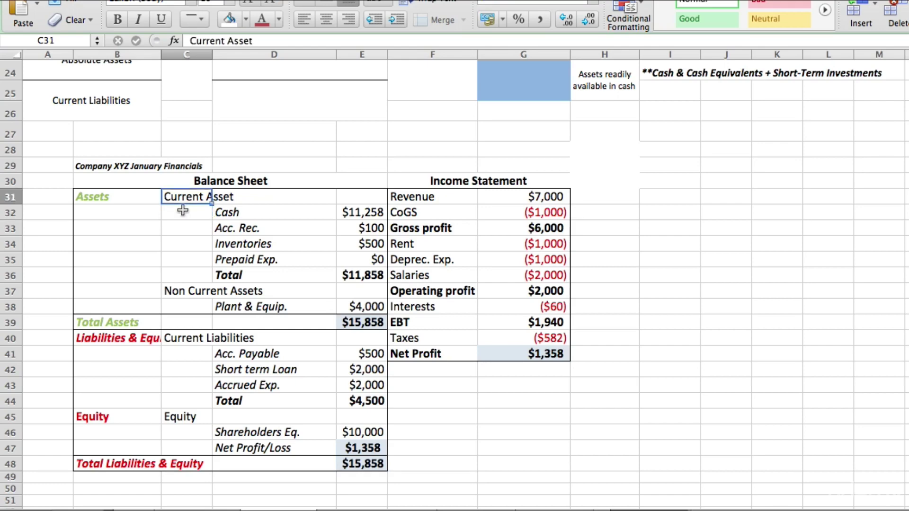
left_click(174, 340)
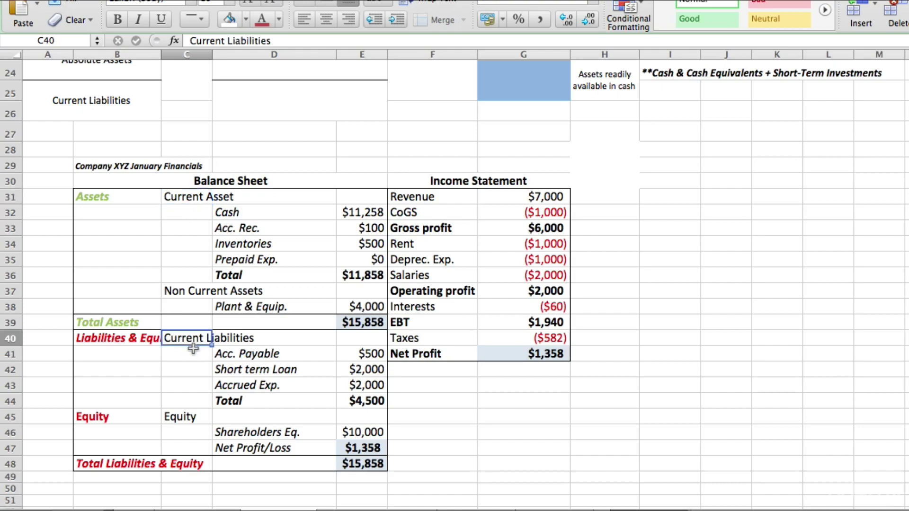
Step: Review the Current Ratio, Quick Ratio and Cash Ratio sections in column A, ending at Current Ratio
scroll(195, 350, "up", 10)
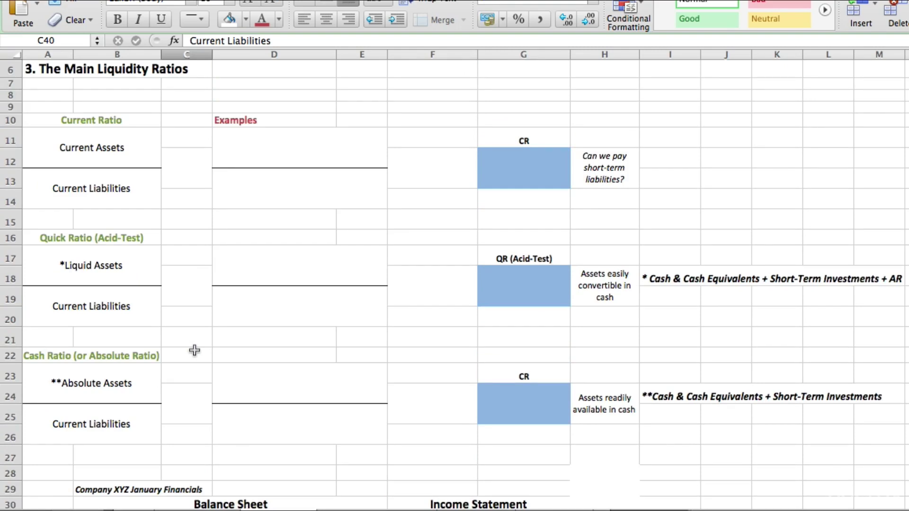
left_click(131, 120)
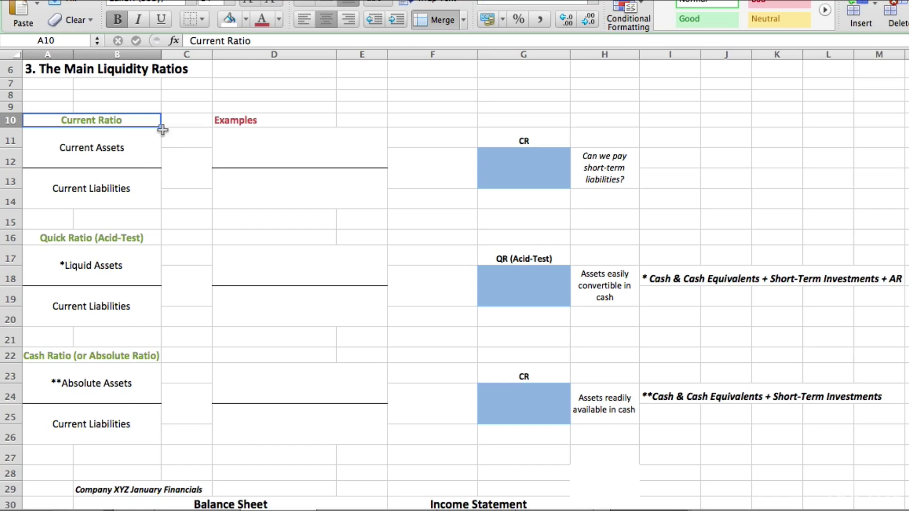
left_click(96, 236)
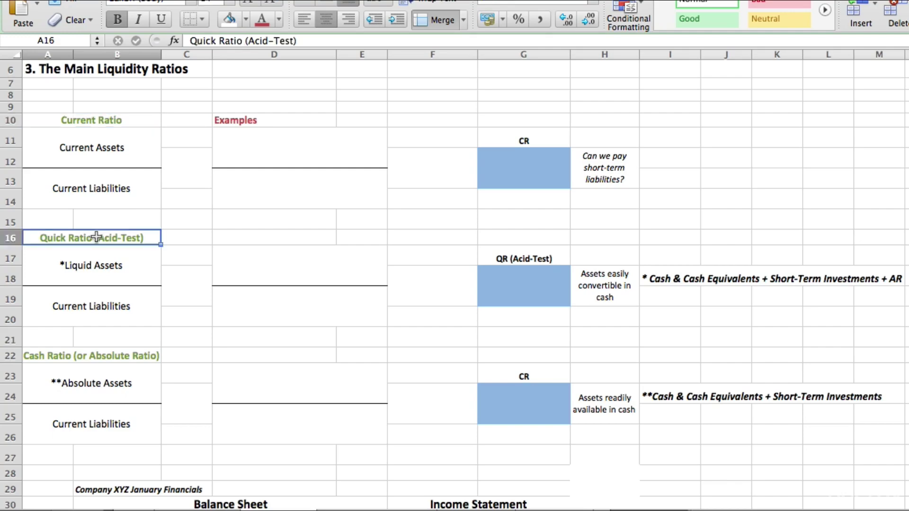
left_click(109, 359)
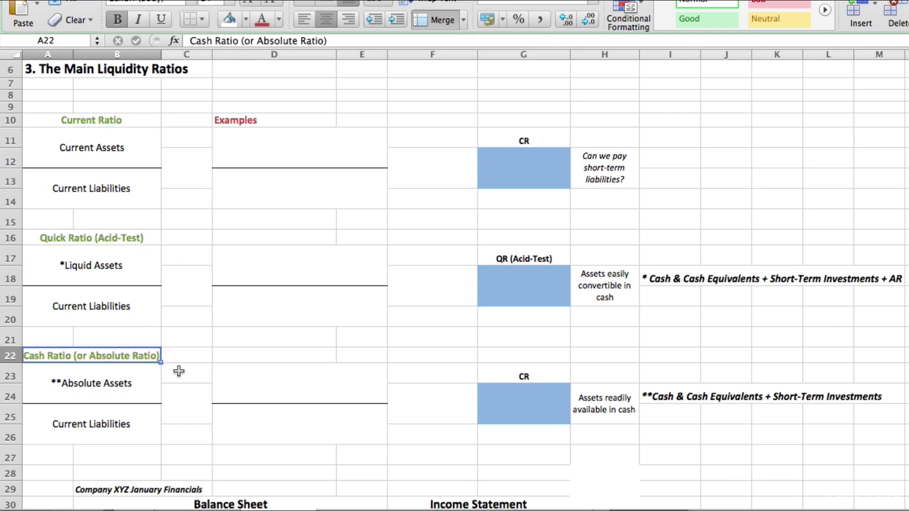
left_click(125, 121)
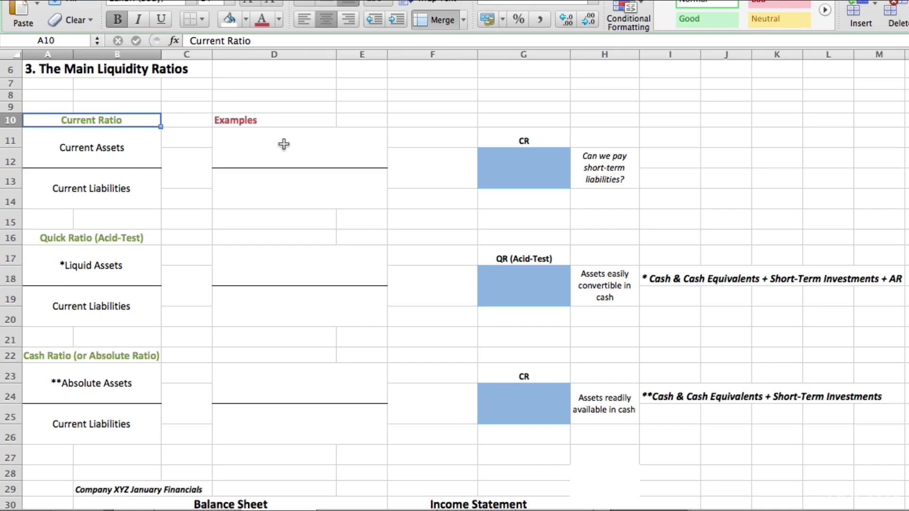
Step: Link current assets cell D11 to the $11,858 total with =+E36
left_click(283, 145)
type("+")
left_click(189, 152)
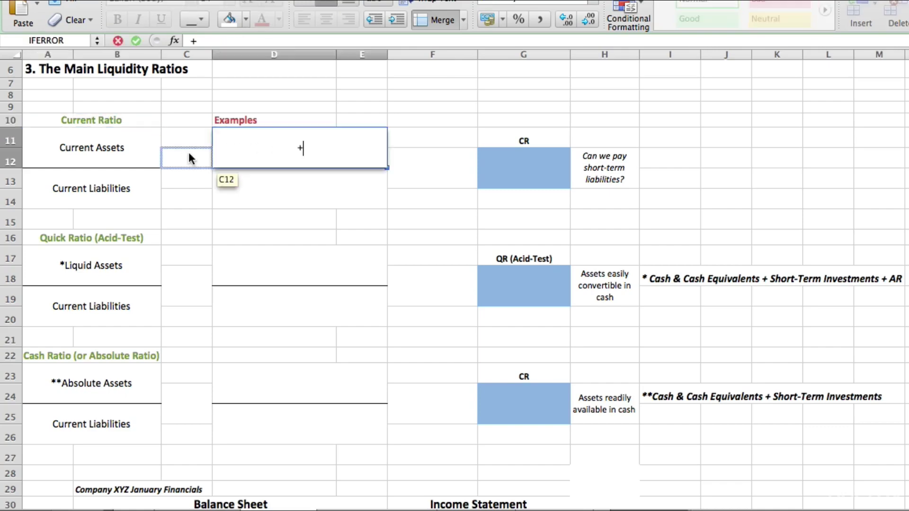
scroll(189, 152, "down", 5)
scroll(189, 152, "down", 1)
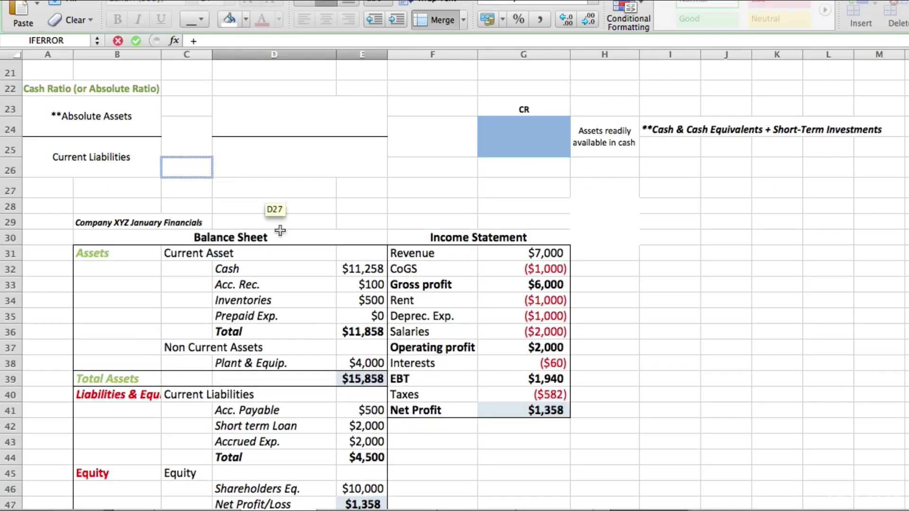
left_click(350, 333)
key("Return")
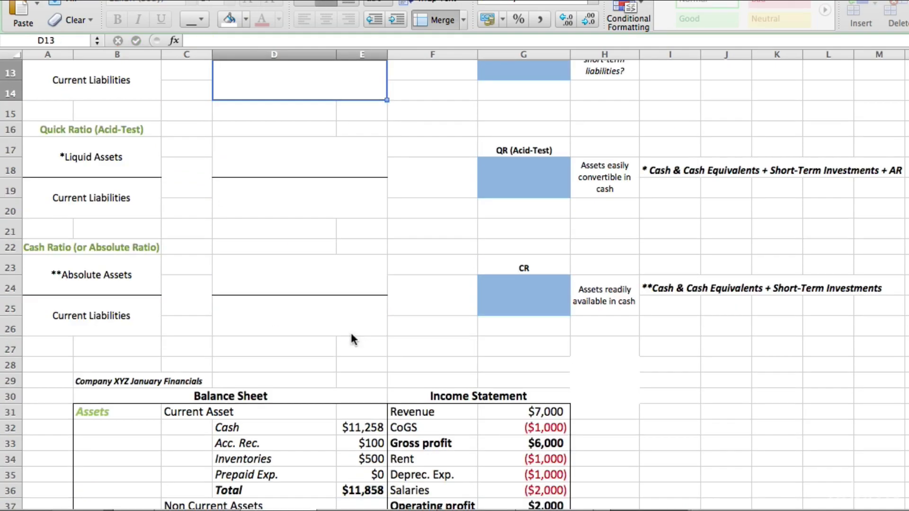
Step: Link current liabilities cell D13 to $4,500 with =+E44 and check the CR formula in G12
scroll(351, 337, "up", 3)
type("+")
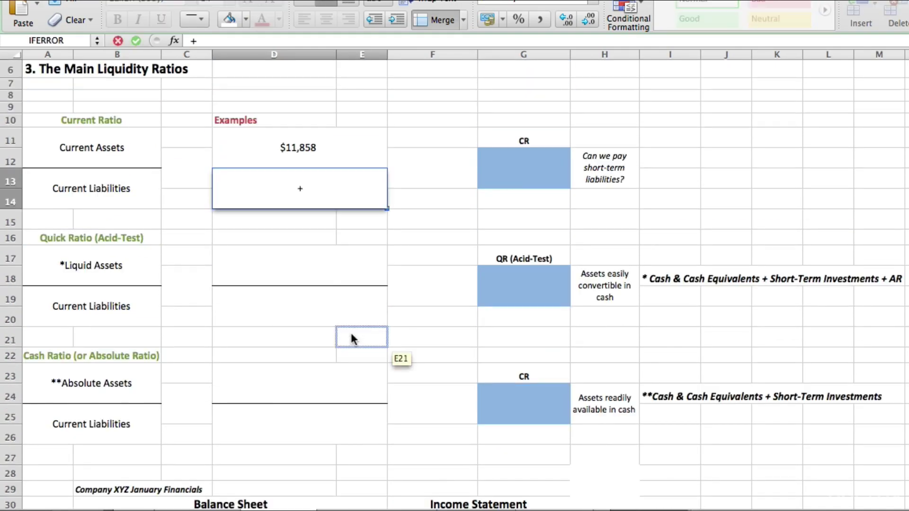
scroll(352, 334, "down", 7)
left_click_drag(351, 338, 357, 316)
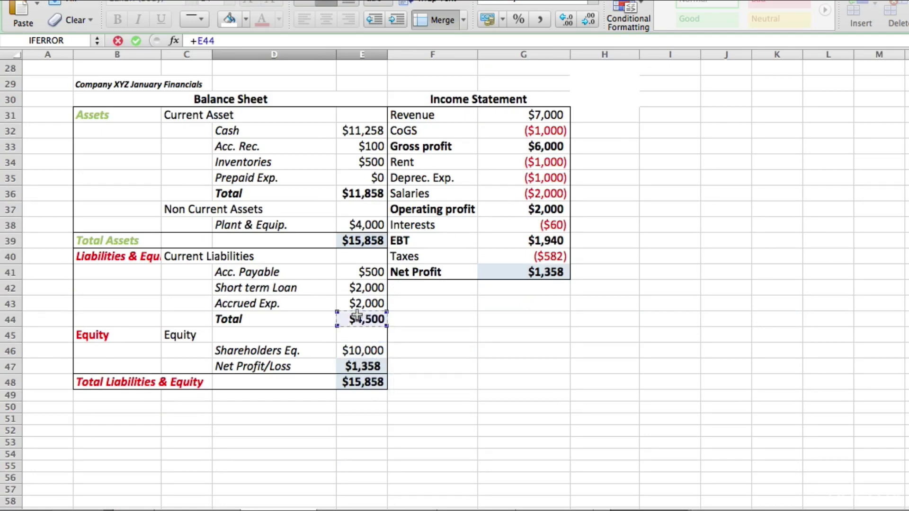
key("Return")
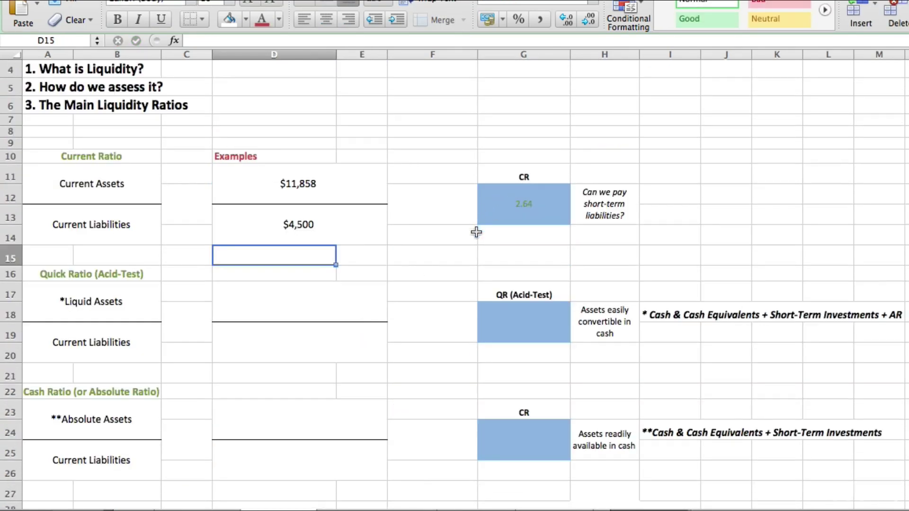
left_click(546, 218)
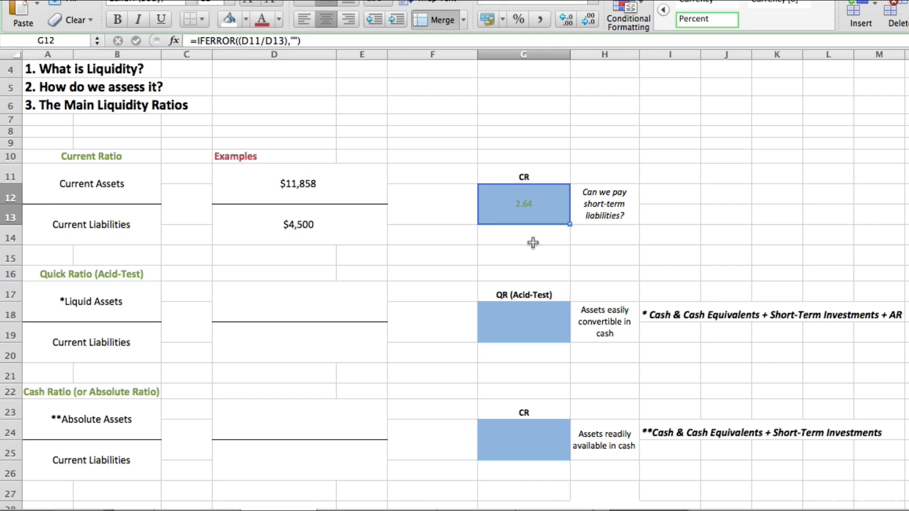
left_click(131, 157)
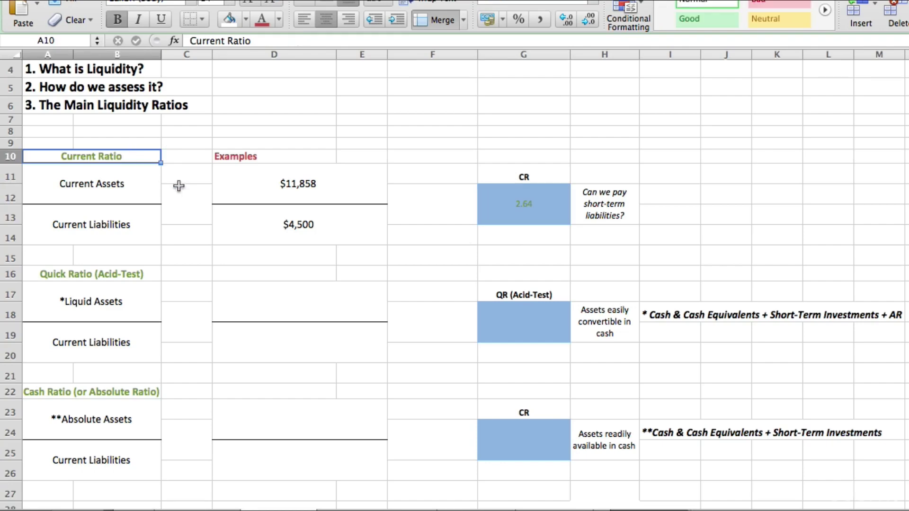
left_click(110, 176)
scroll(200, 205, "down", 7)
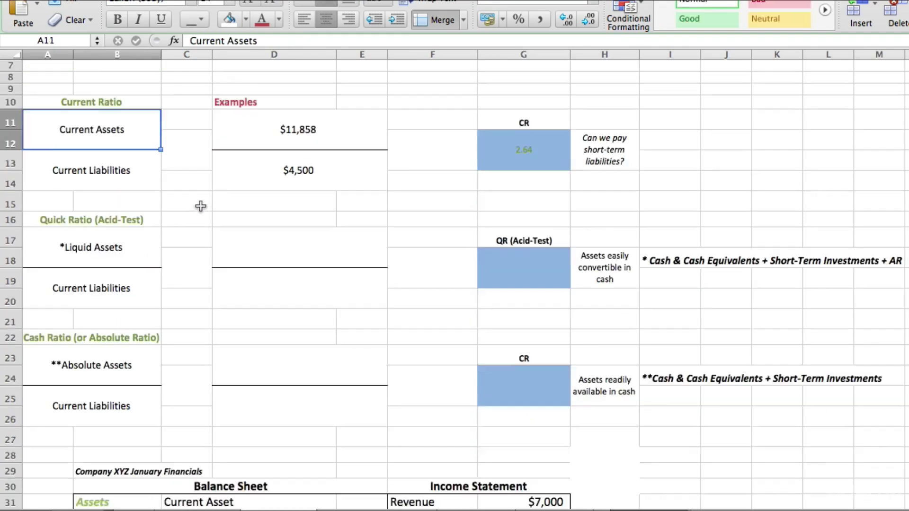
scroll(201, 205, "down", 2)
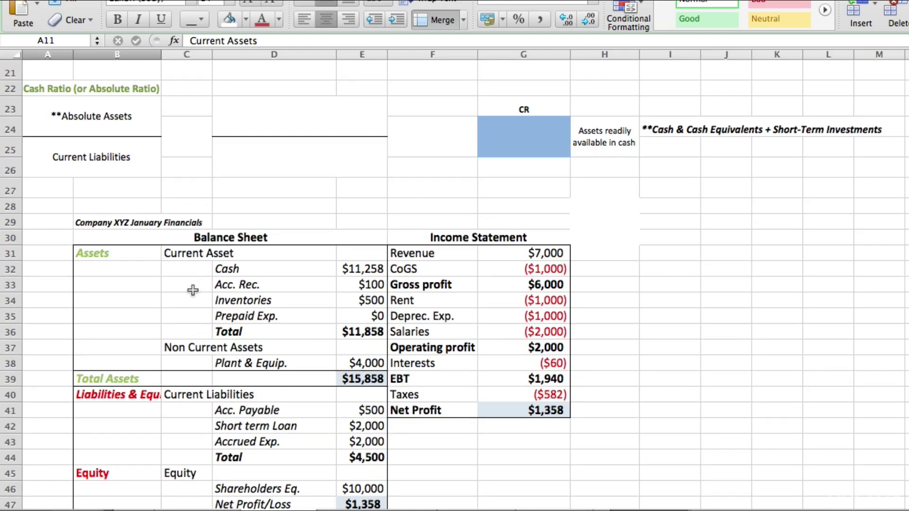
left_click(241, 275)
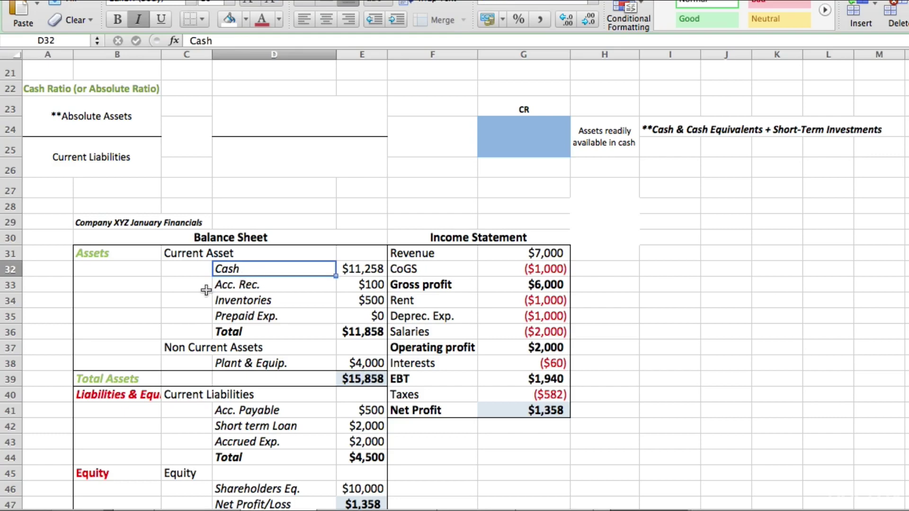
left_click(226, 285)
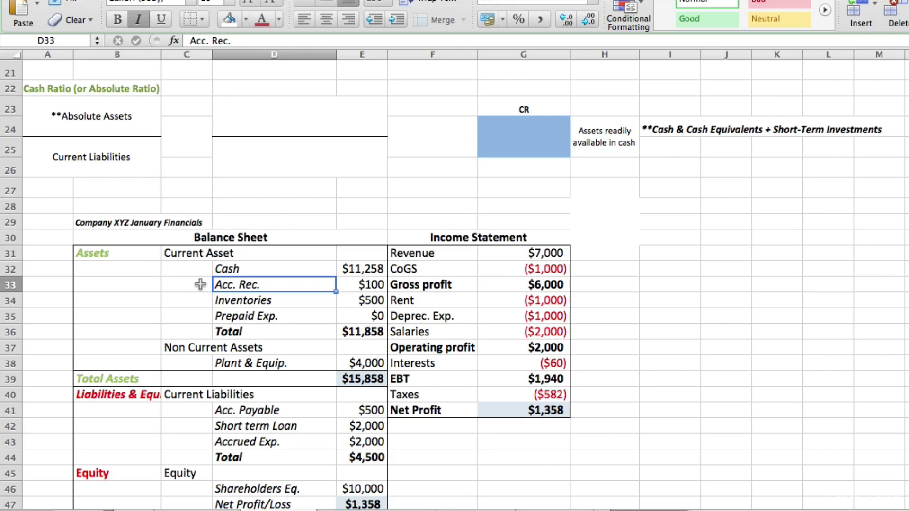
left_click(227, 304)
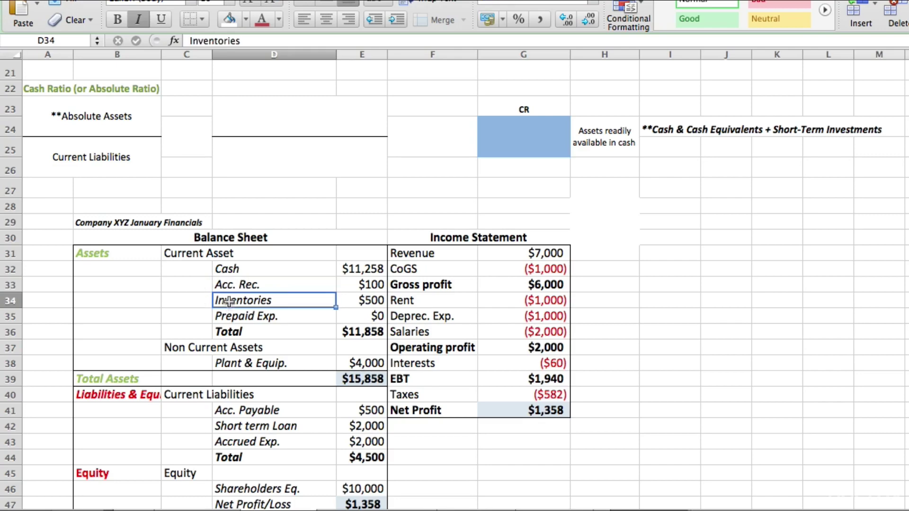
left_click(217, 317)
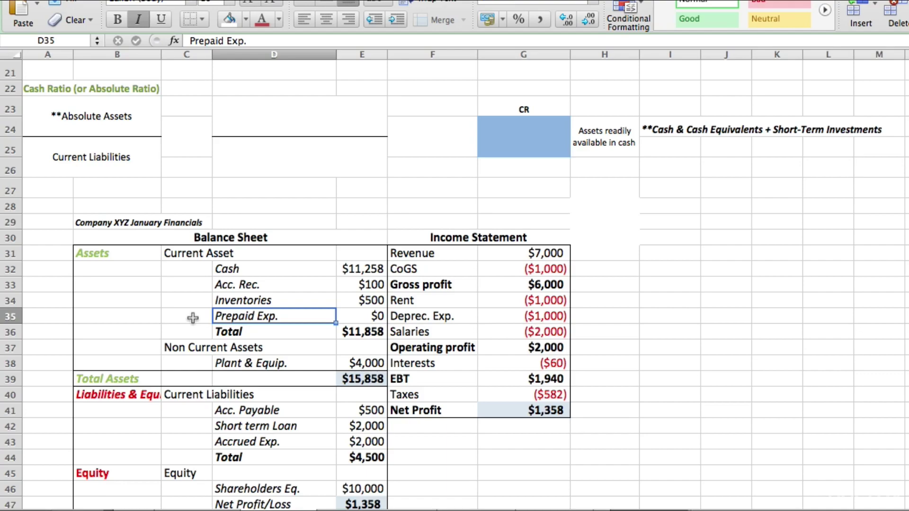
scroll(192, 319, "up", 10)
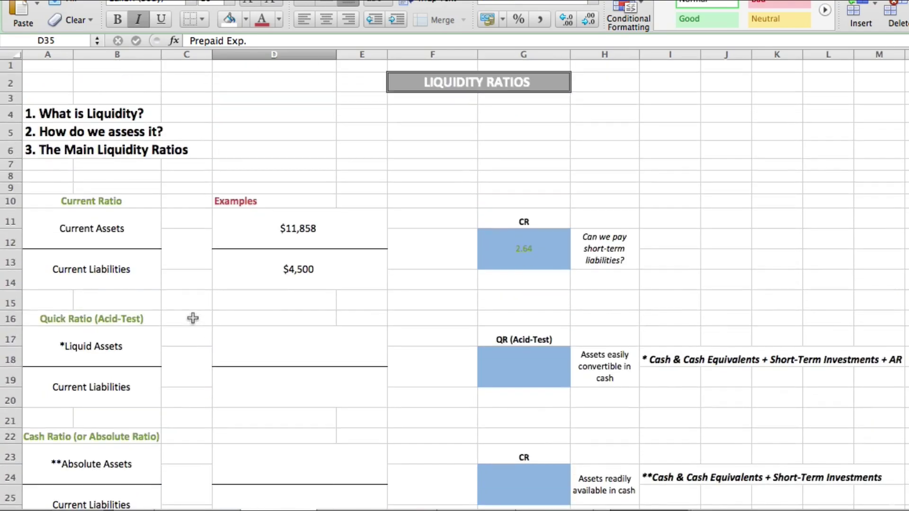
left_click(140, 203)
scroll(193, 244, "down", 2)
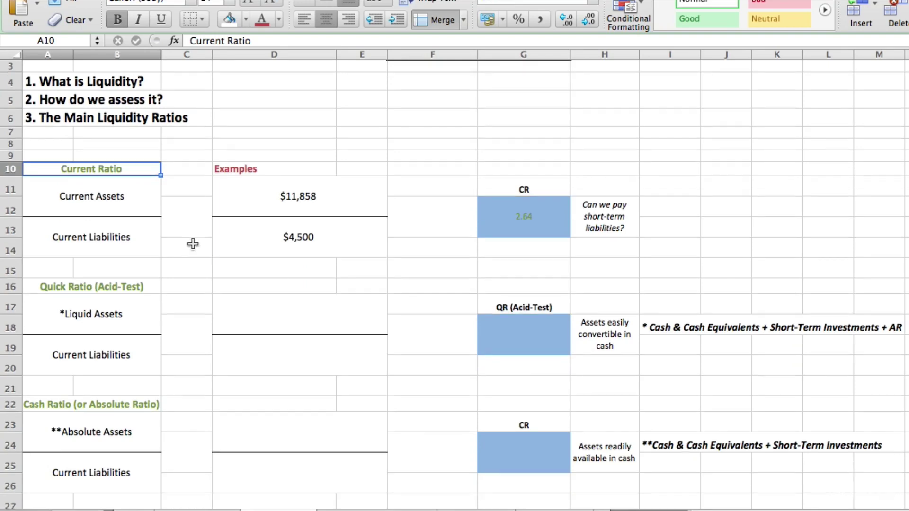
left_click(141, 214)
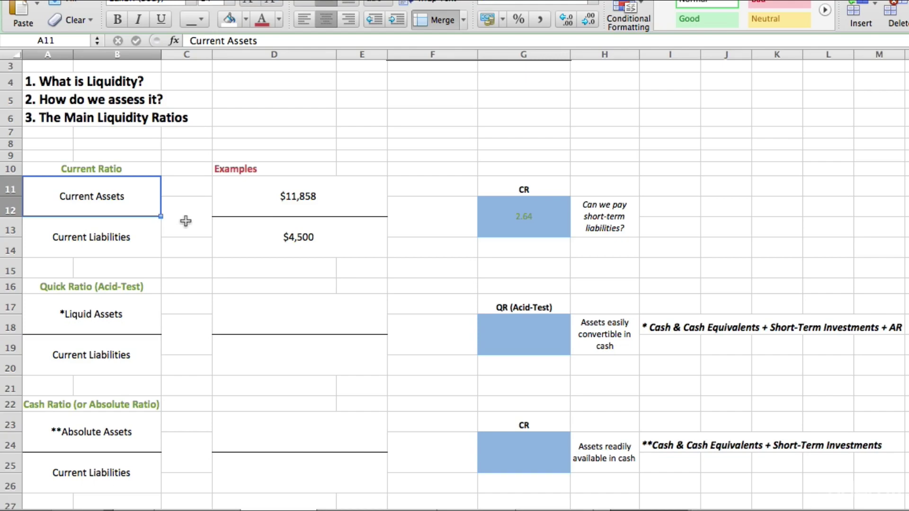
left_click(118, 286)
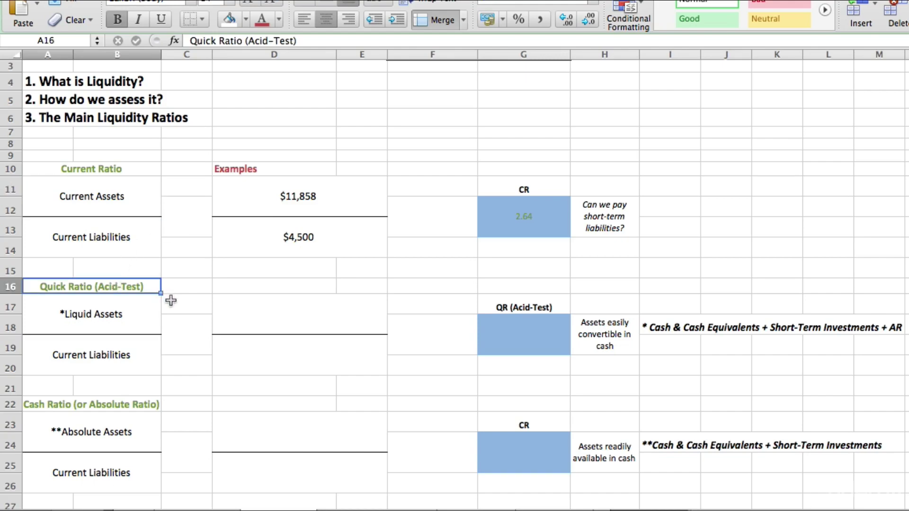
scroll(170, 298, "down", 3)
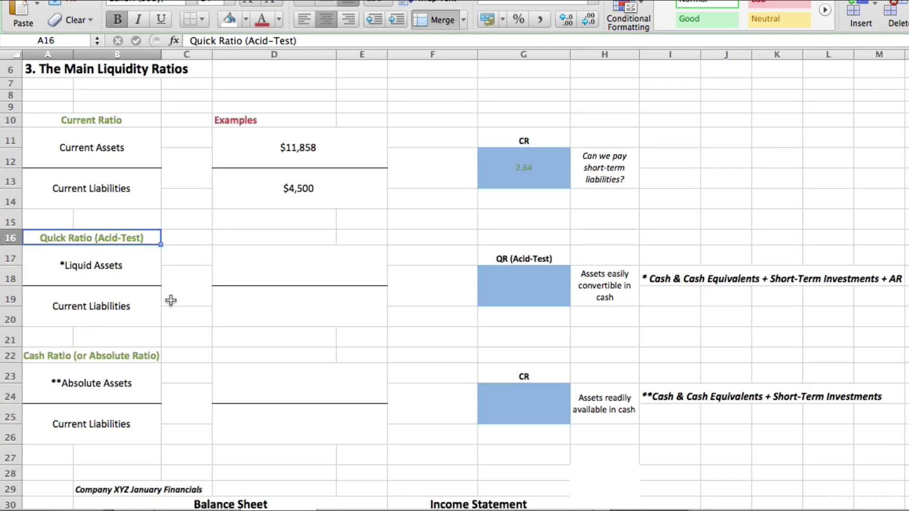
scroll(171, 300, "down", 1)
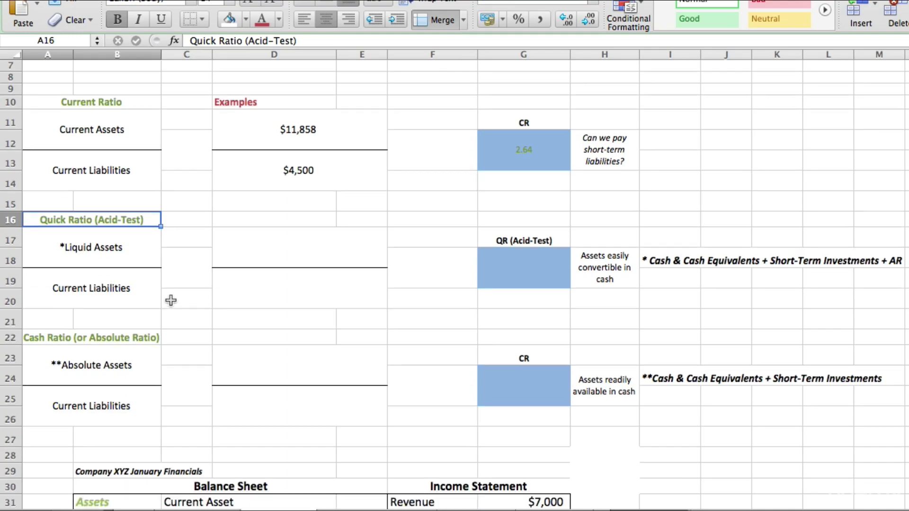
left_click(133, 248)
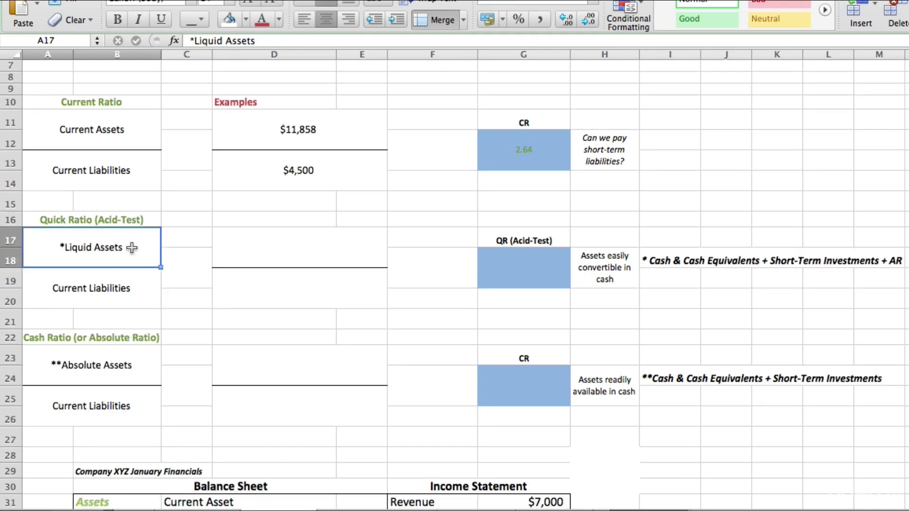
left_click(129, 279)
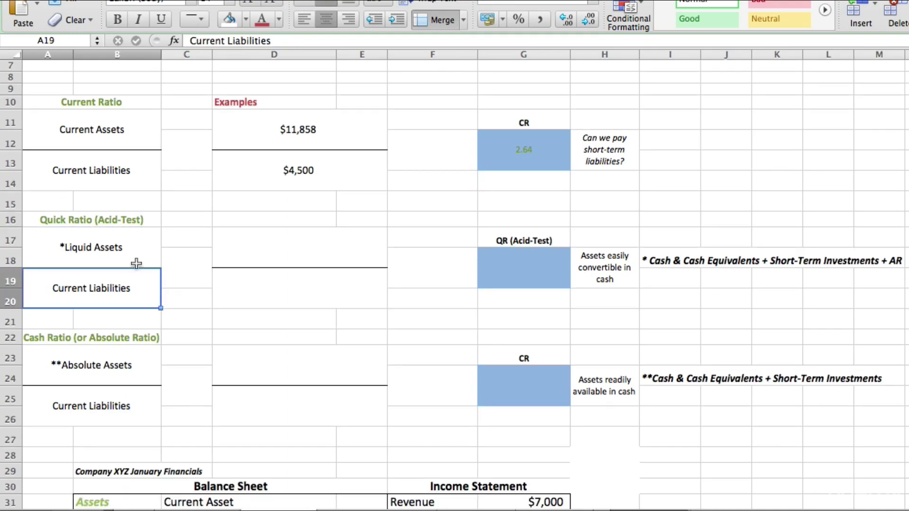
left_click(125, 249)
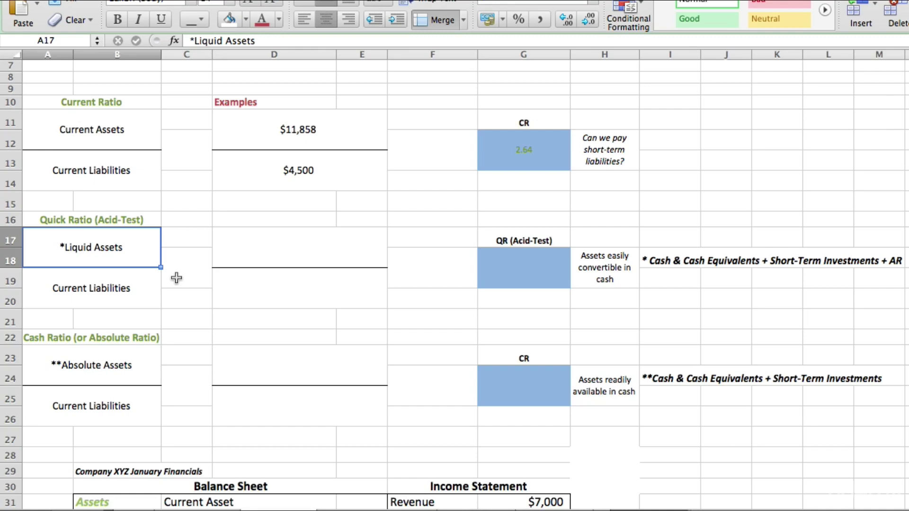
Step: Enter liquid assets in D17 as =+E32+E33, cash plus receivables totalling $11,358
left_click(771, 260)
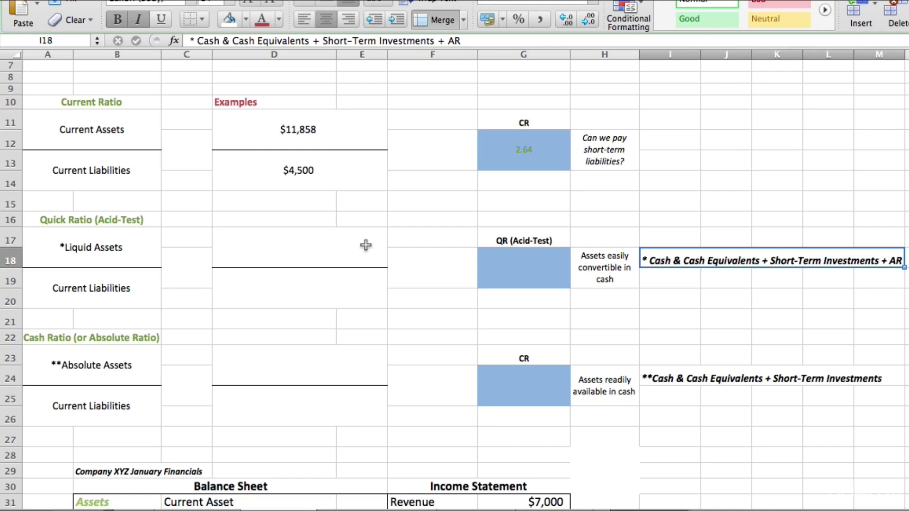
left_click(366, 245)
double_click(365, 246)
type("+")
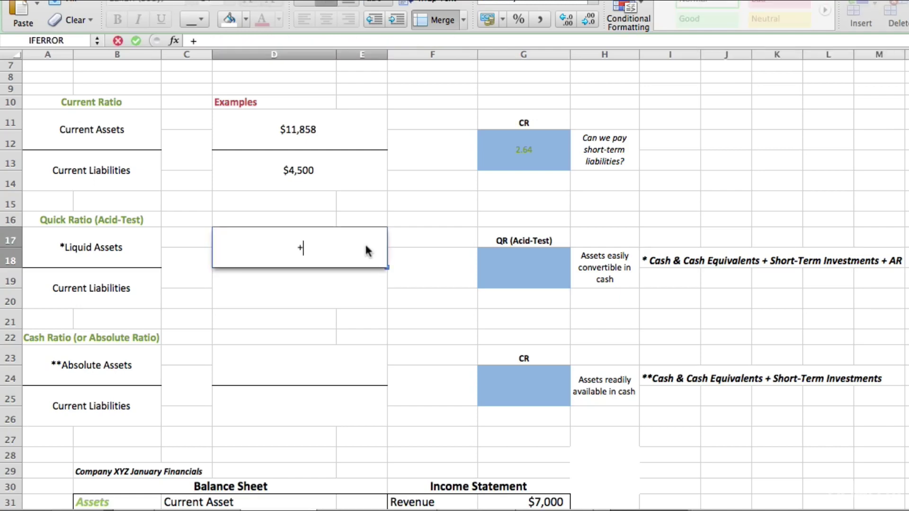
left_click_drag(370, 326, 359, 308)
scroll(371, 325, "down", 6)
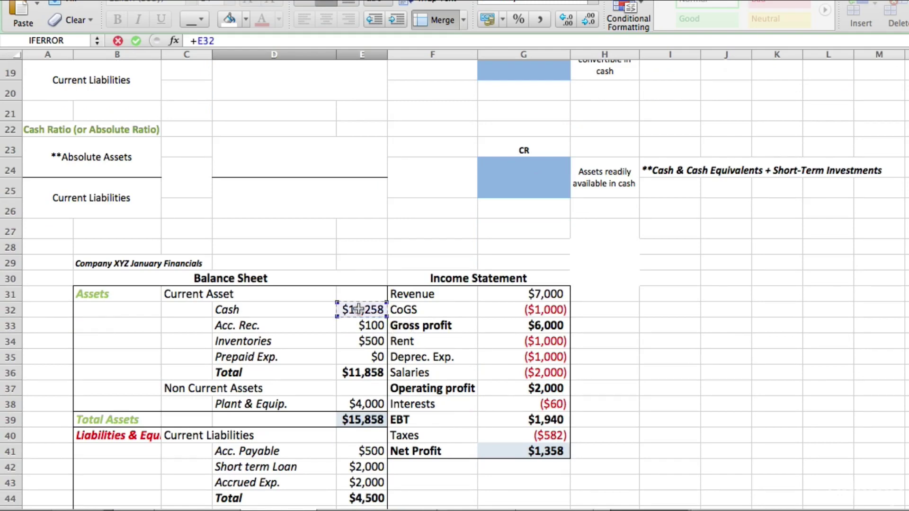
type("+")
left_click(351, 323)
key("Return")
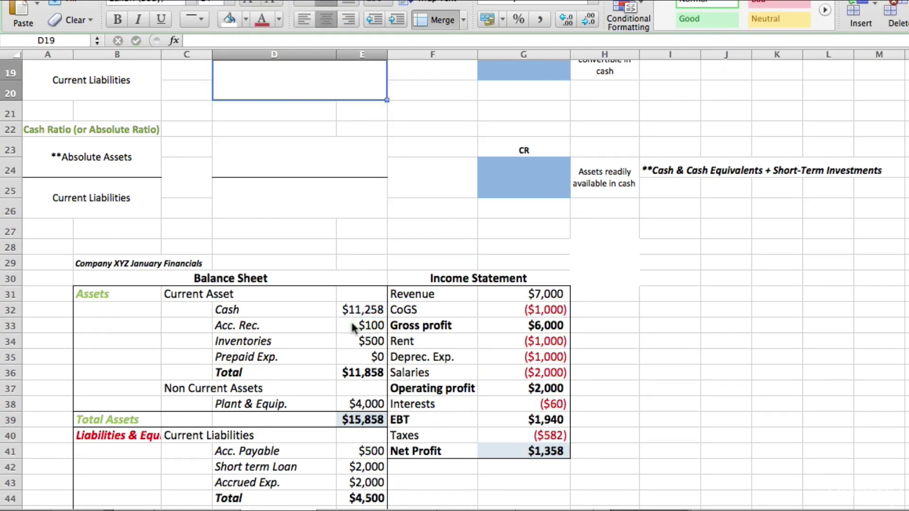
Step: Set current liabilities in D19 to =+E44, the $4,500 total
scroll(353, 328, "up", 5)
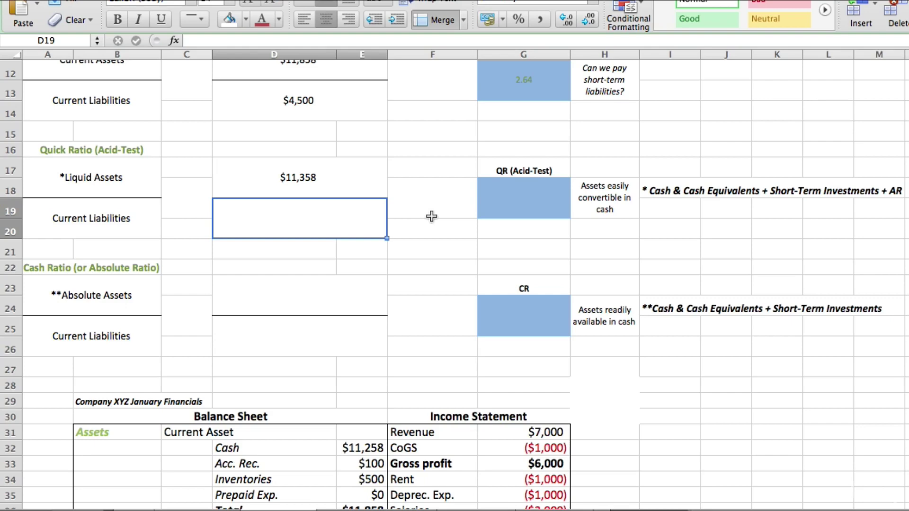
key("F2")
type("+")
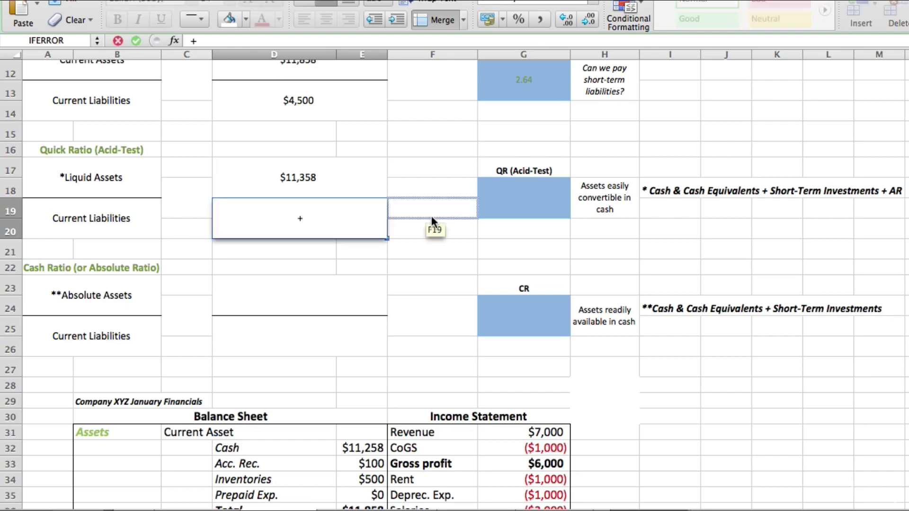
scroll(431, 215, "down", 5)
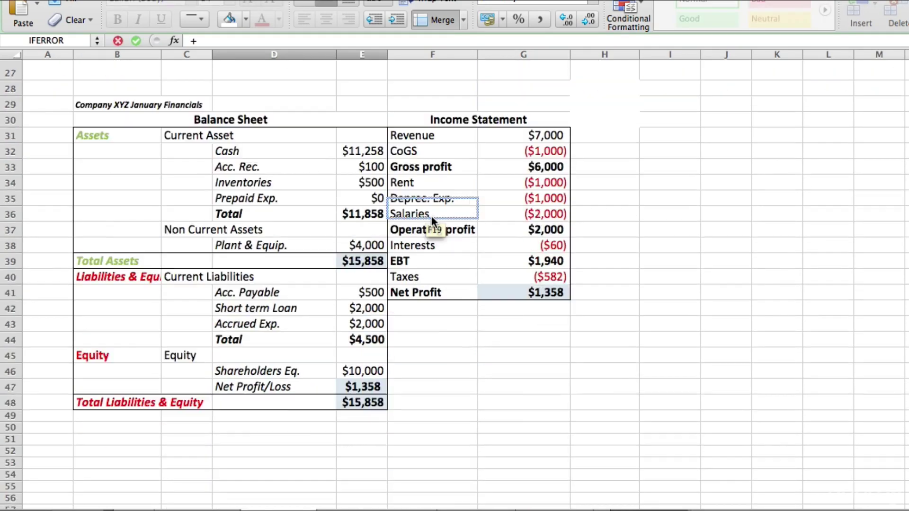
left_click(350, 339)
key("Return")
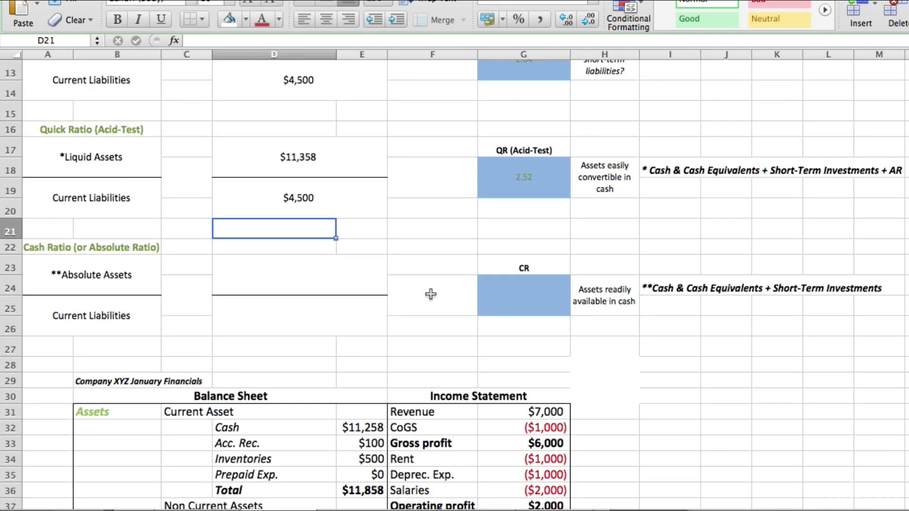
Step: Confirm the quick ratio of 2.52, then inspect the E32 cash formula (11900 plus G38 and G40)
left_click(542, 190)
scroll(525, 225, "up", 1)
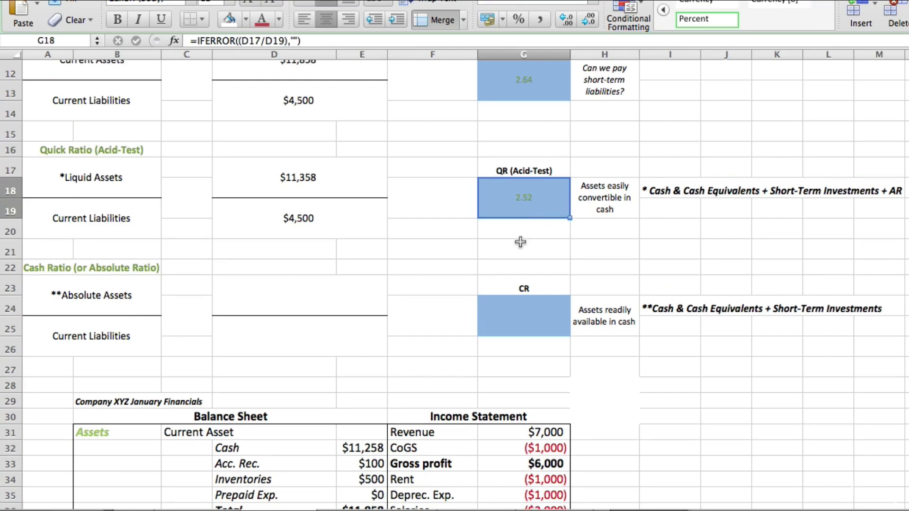
scroll(520, 243, "down", 3)
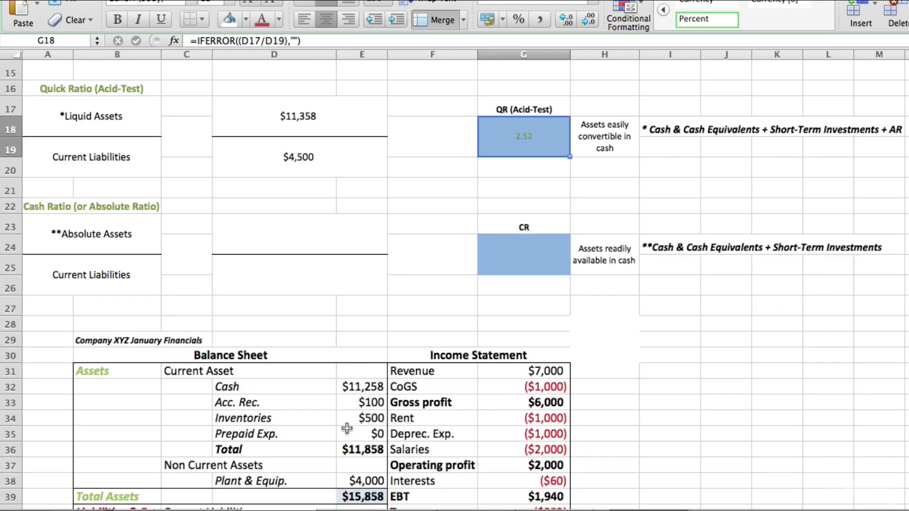
left_click(355, 386)
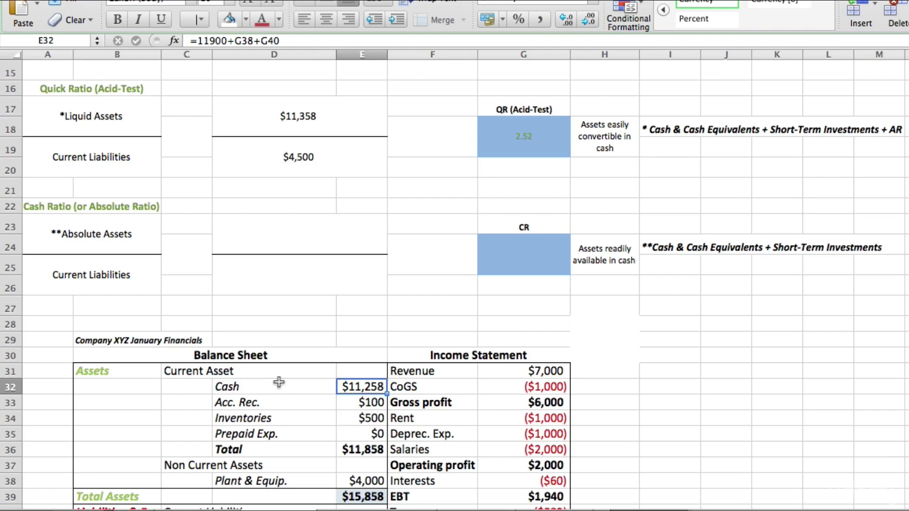
left_click(510, 144)
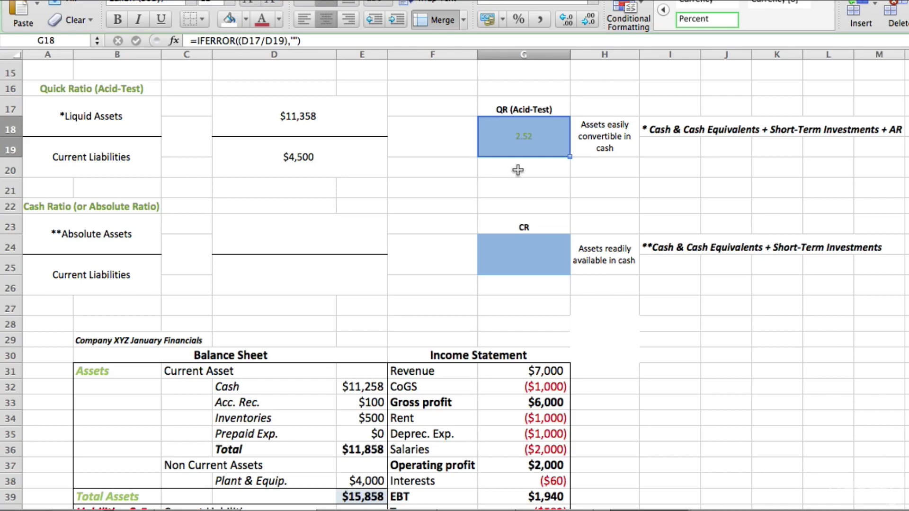
scroll(518, 170, "up", 5)
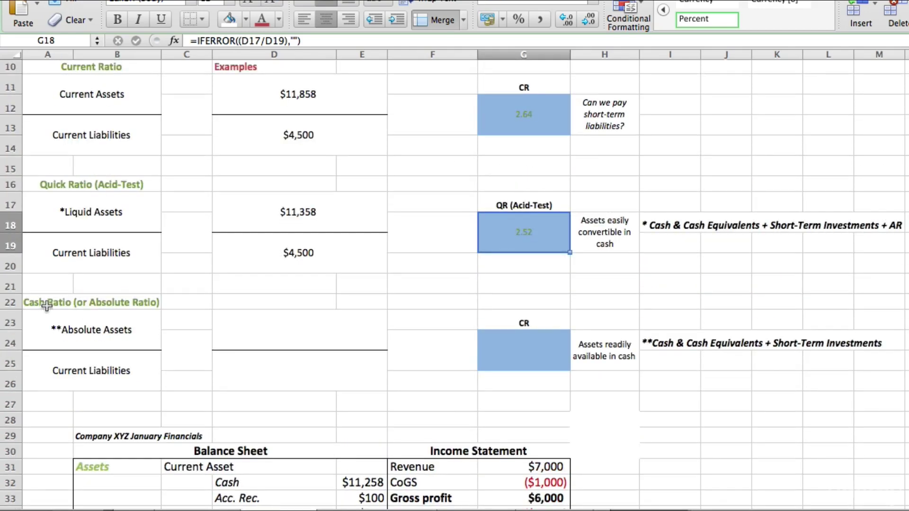
left_click(46, 306)
scroll(194, 325, "down", 1)
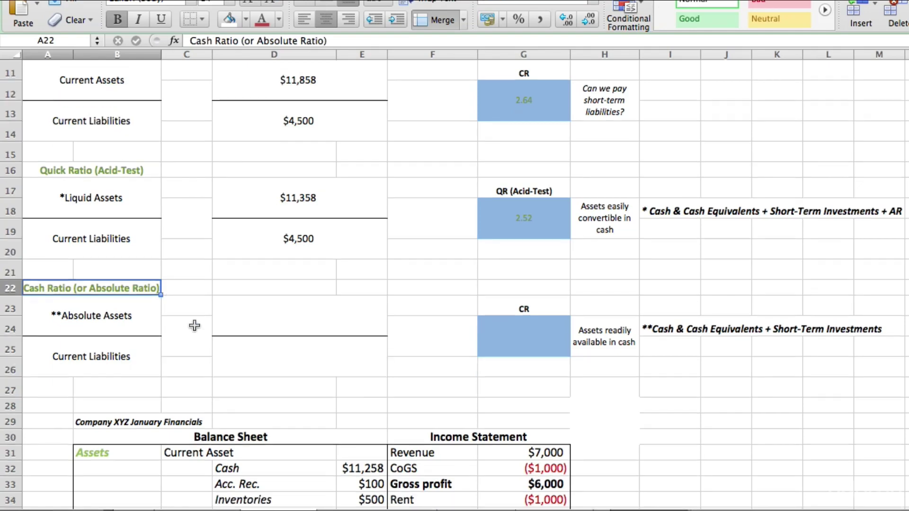
scroll(194, 326, "down", 1)
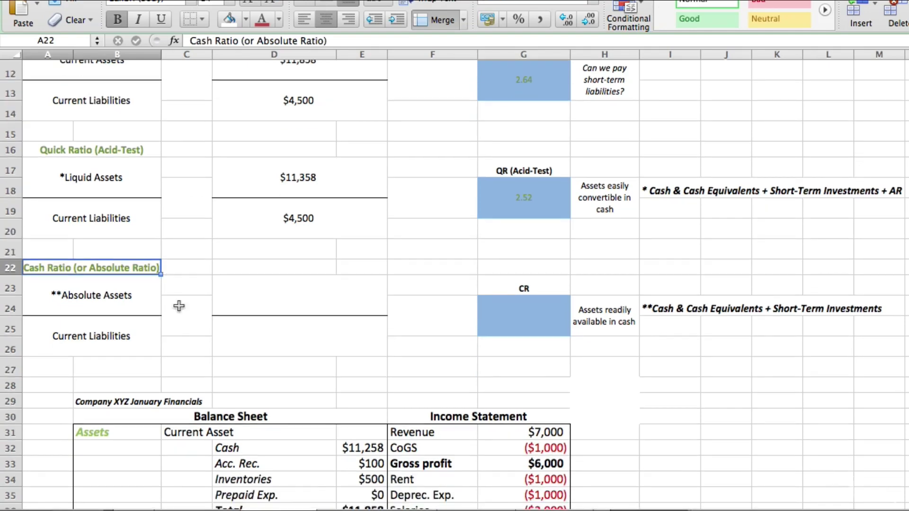
left_click(133, 304)
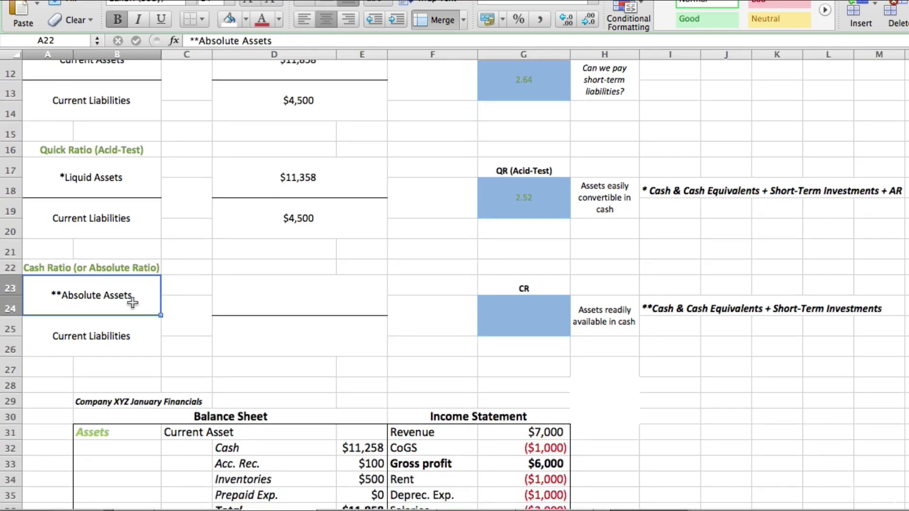
left_click(147, 342)
key("Up")
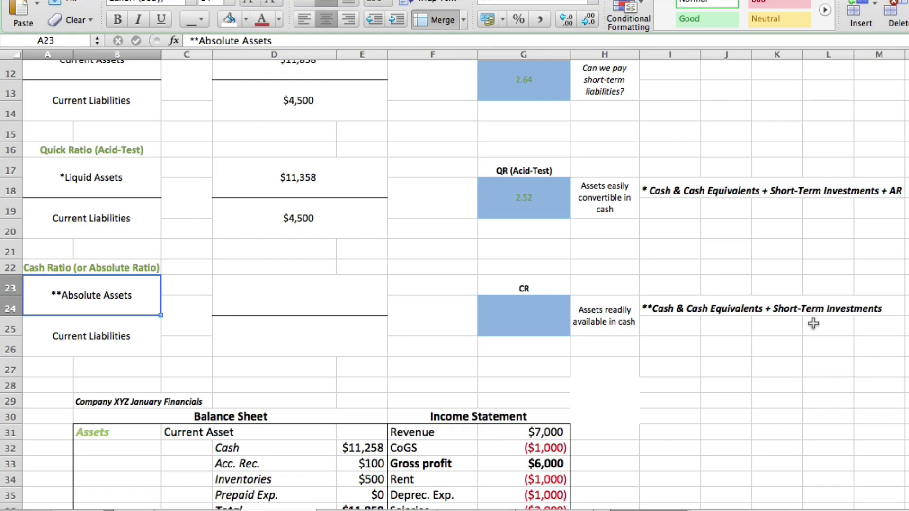
left_click(152, 173)
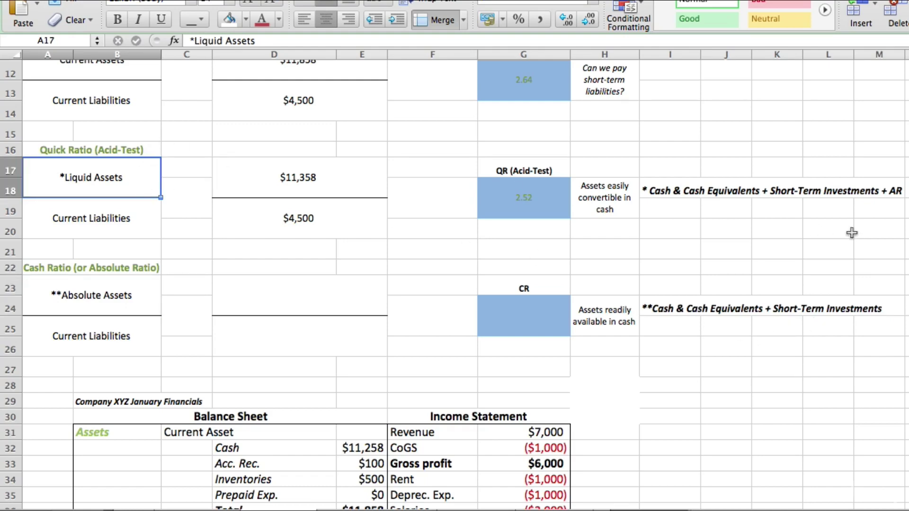
left_click(899, 191)
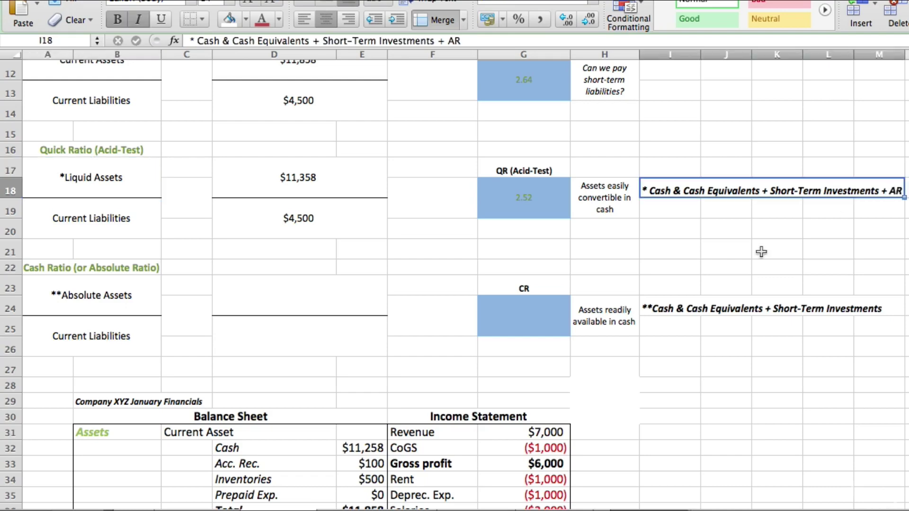
left_click(663, 309)
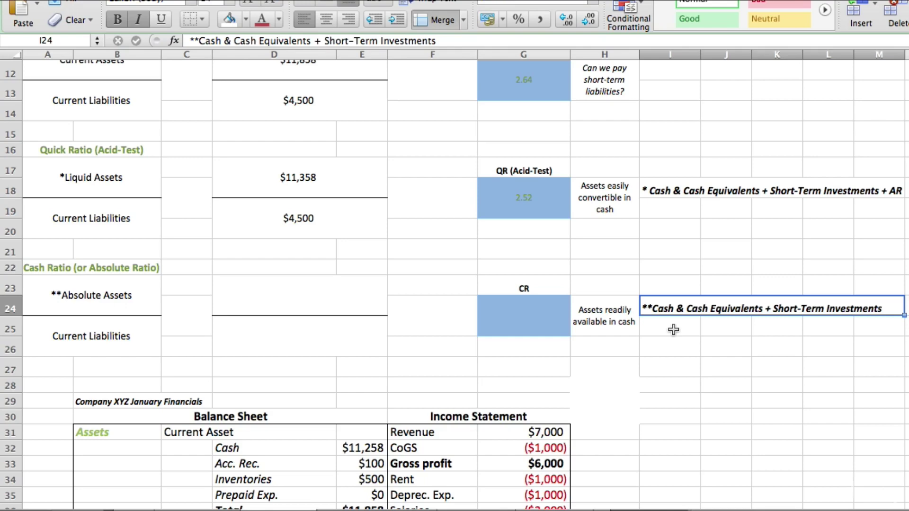
left_click(65, 298)
scroll(245, 338, "down", 5)
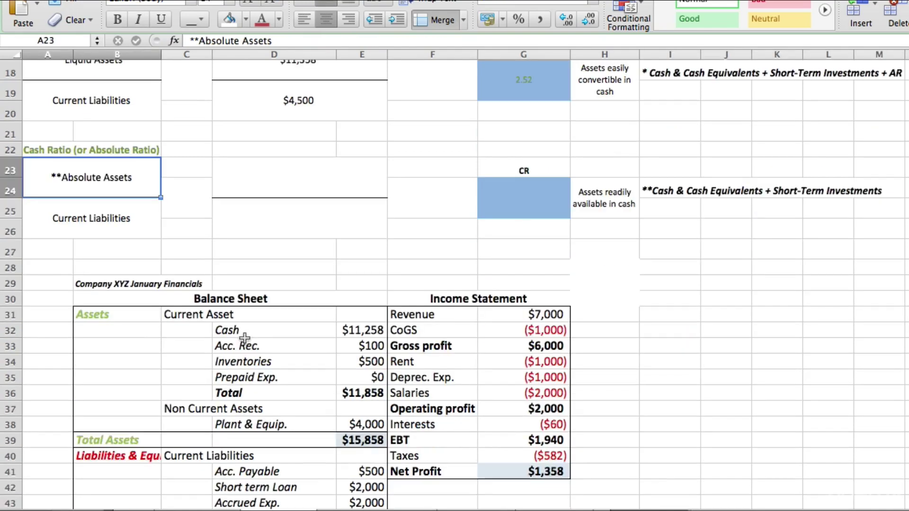
scroll(246, 339, "up", 1)
left_click(317, 367)
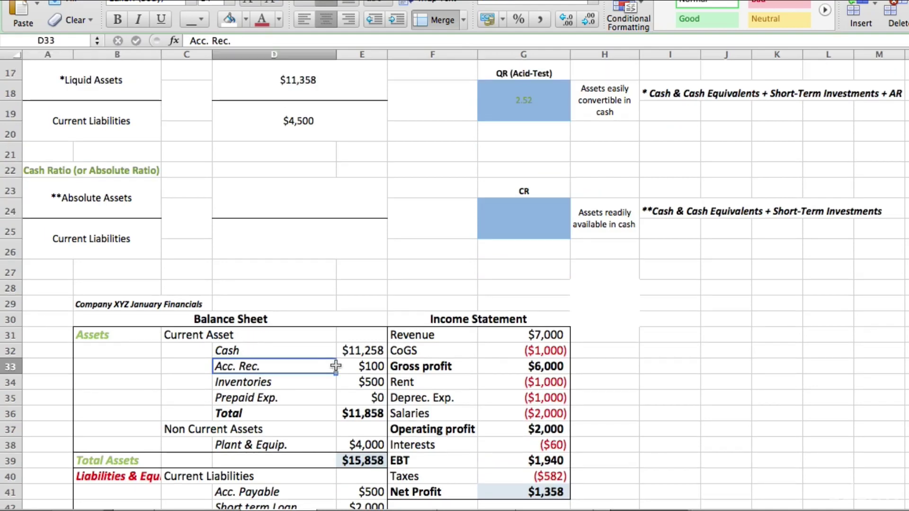
left_click(355, 372)
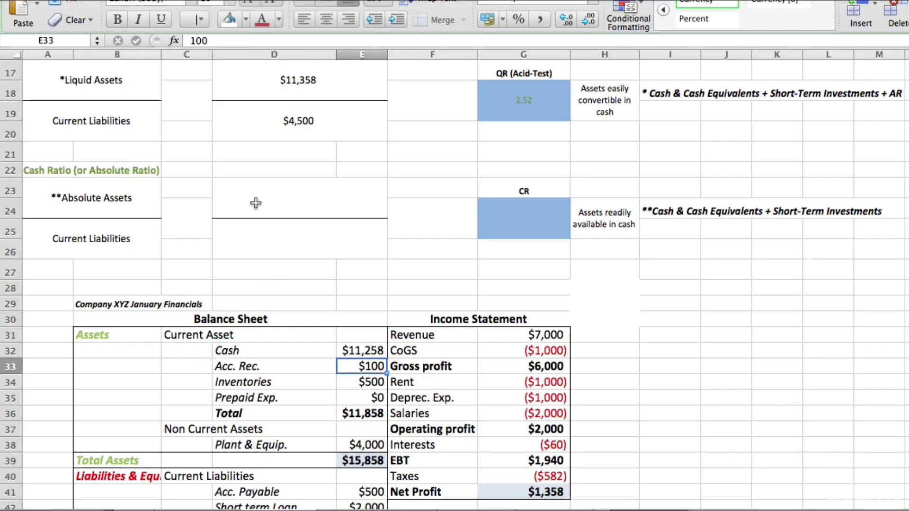
Step: Set absolute assets in D23 to =+E32, the $11,258 cash value
left_click(255, 203)
type("+")
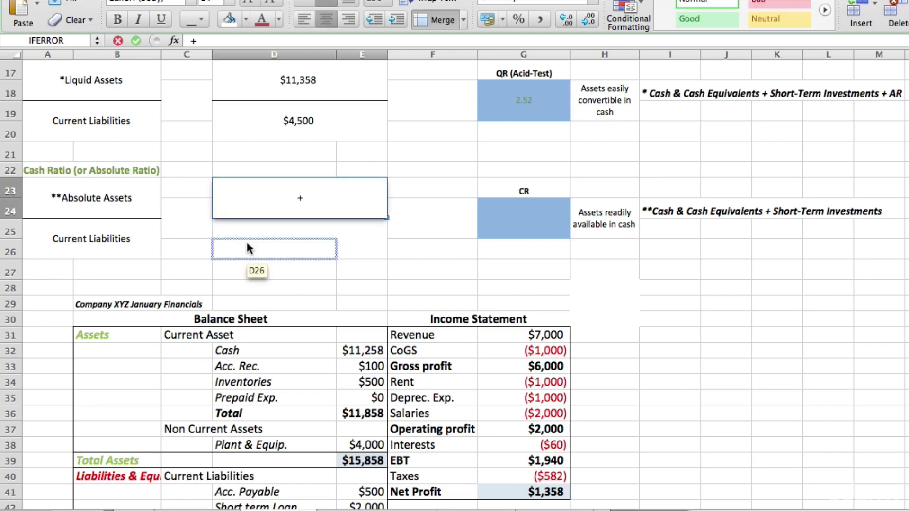
left_click(344, 348)
key("Return")
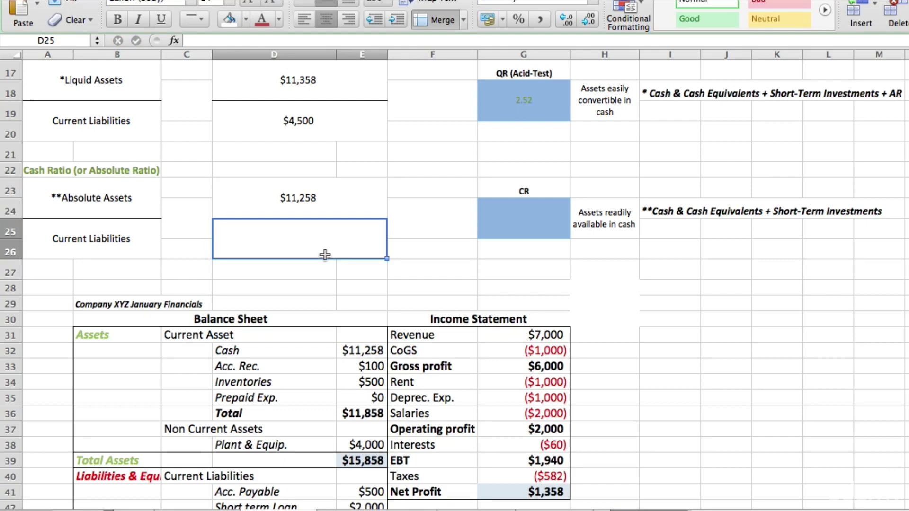
Step: Set current liabilities in D25 to =+E44 ($4,500) and check the cash ratio of 2.50 in G24
type("+")
scroll(322, 313, "down", 5)
left_click(377, 288)
key("Return")
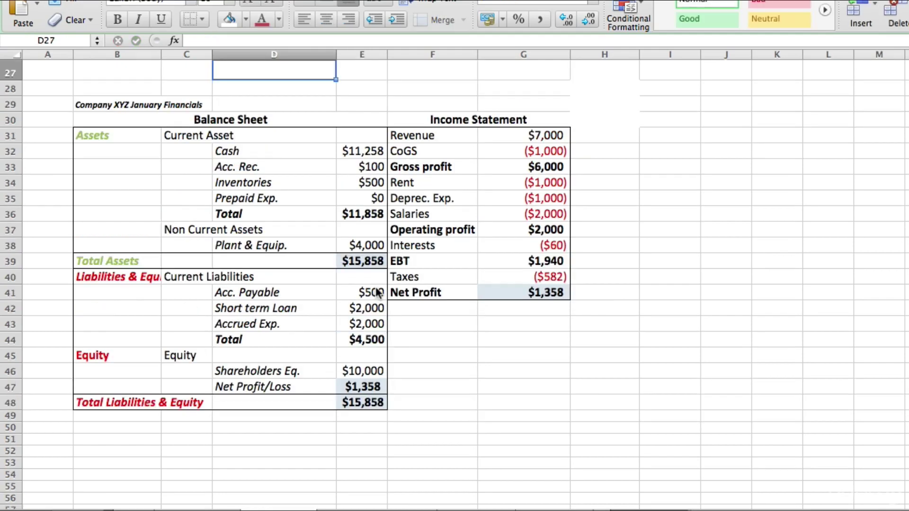
scroll(376, 291, "up", 5)
scroll(377, 294, "up", 1)
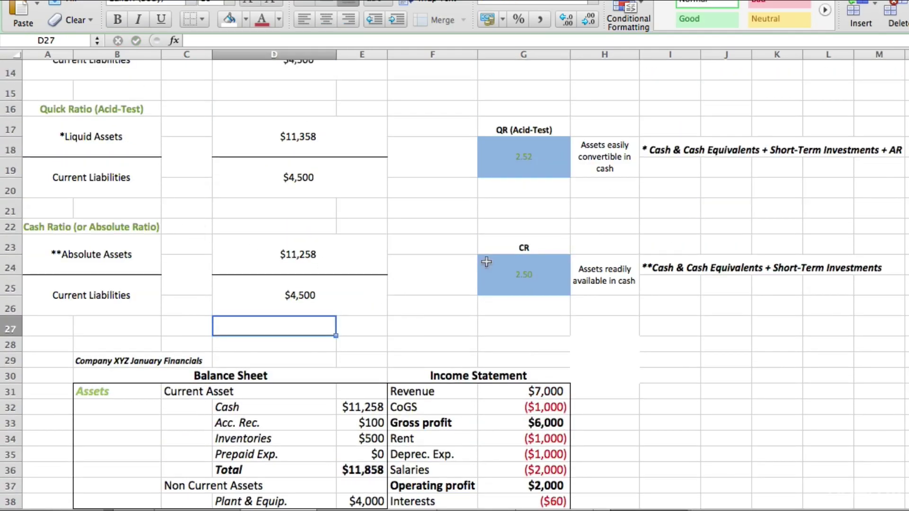
left_click(534, 289)
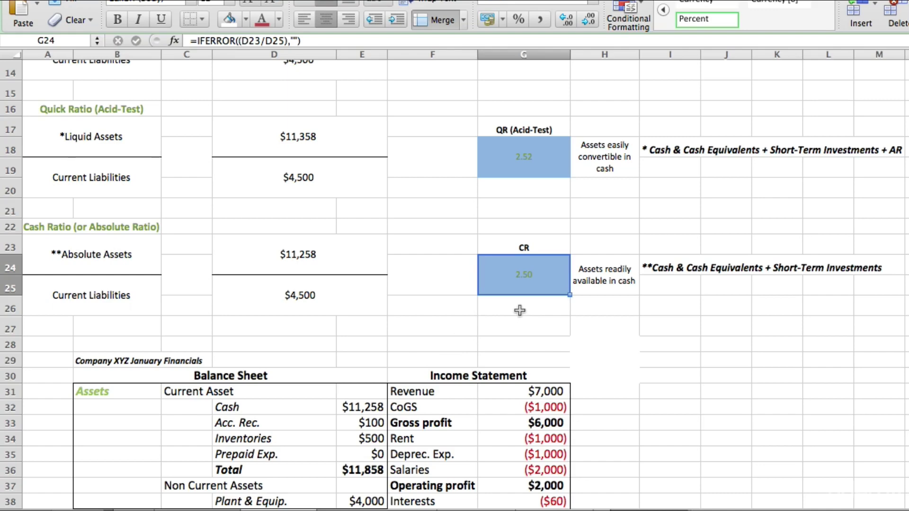
scroll(520, 311, "up", 4)
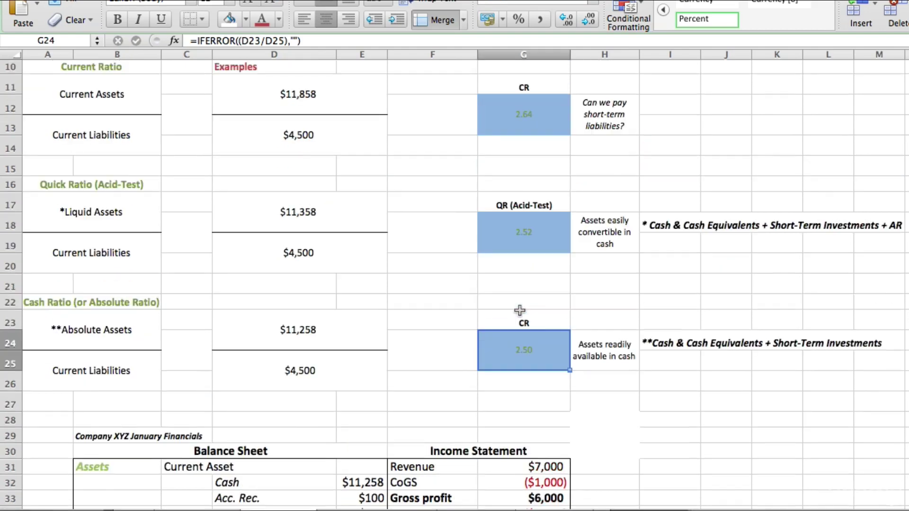
scroll(445, 332, "down", 2)
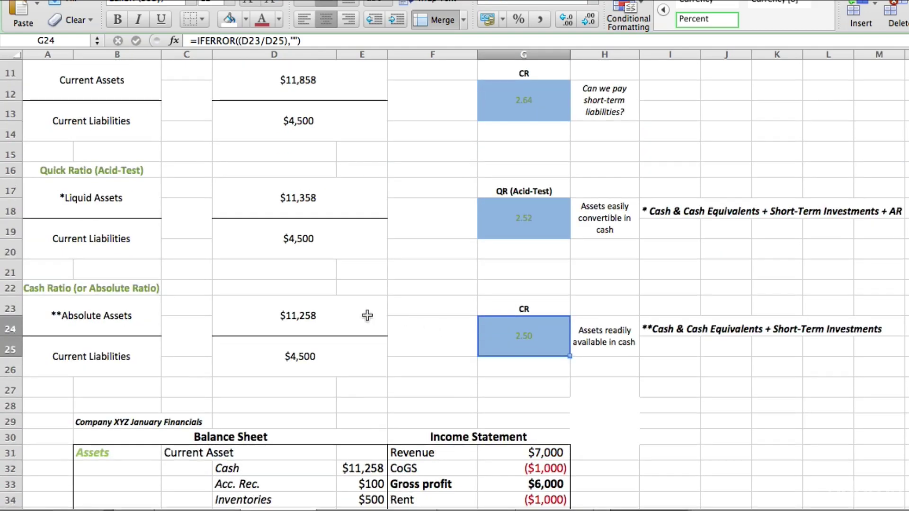
scroll(297, 406, "down", 2)
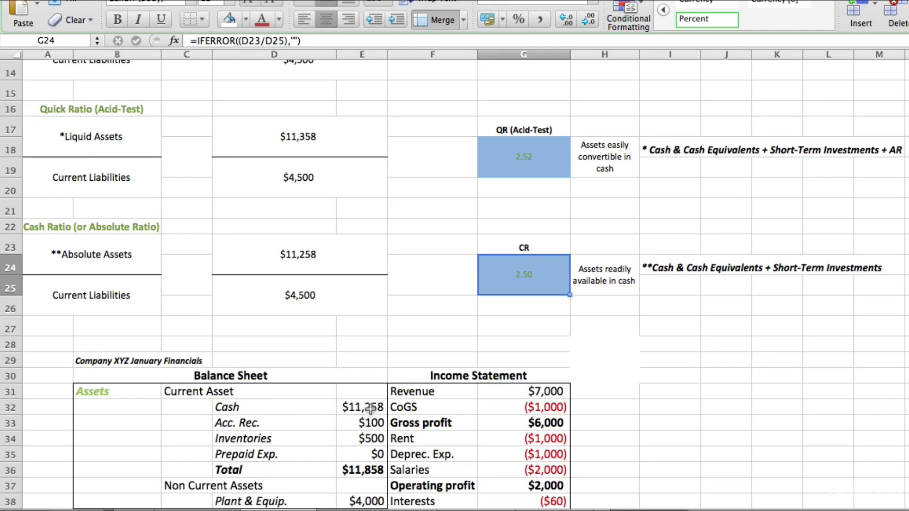
scroll(469, 355, "up", 4)
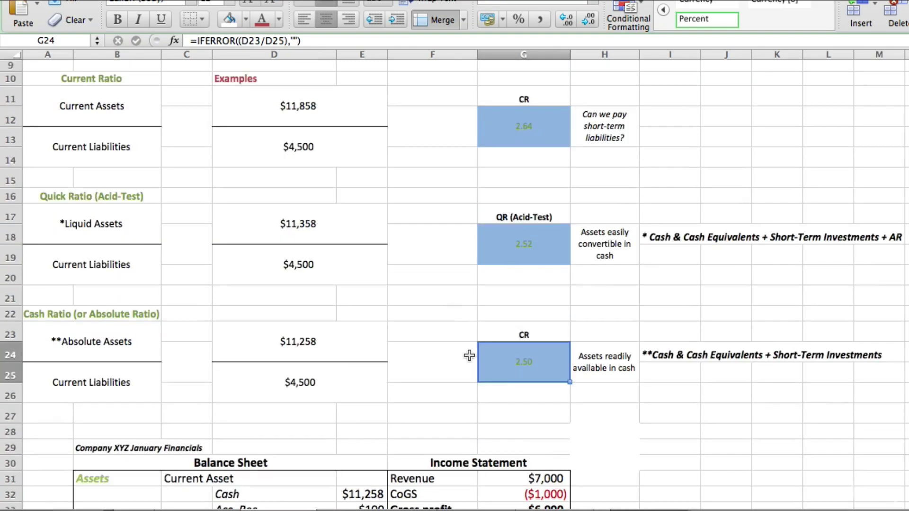